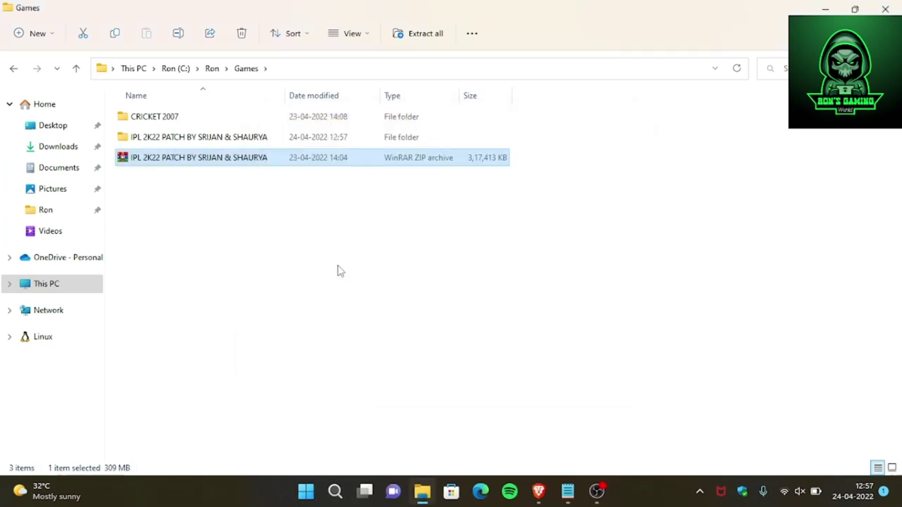
Copy everything inside the IPL 2K22 patch's PATCH FILES > Patch Files (Copy to game folder).
click(200, 140)
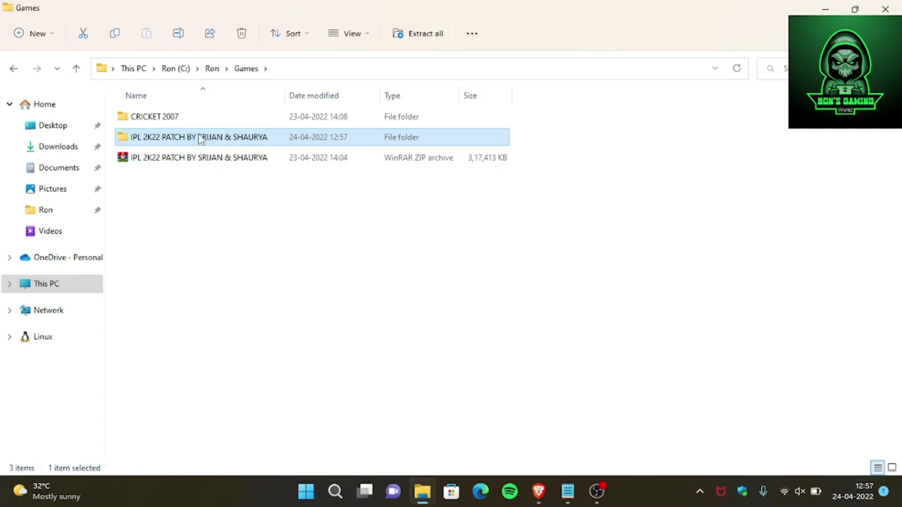
double_click(200, 139)
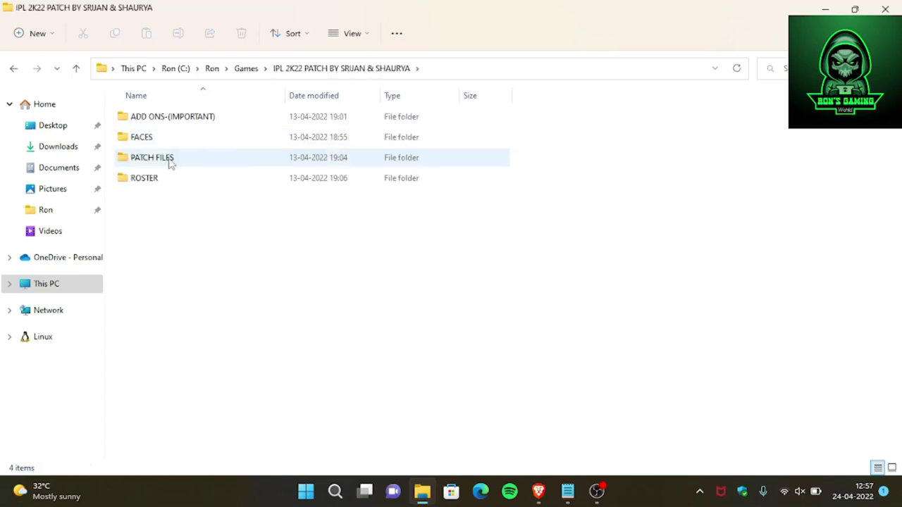
double_click(169, 160)
double_click(176, 124)
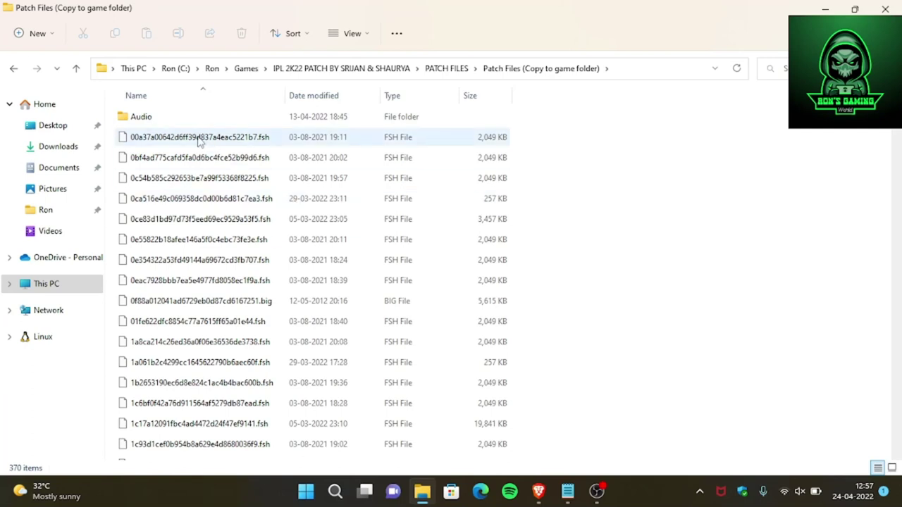
key(ctrl+a)
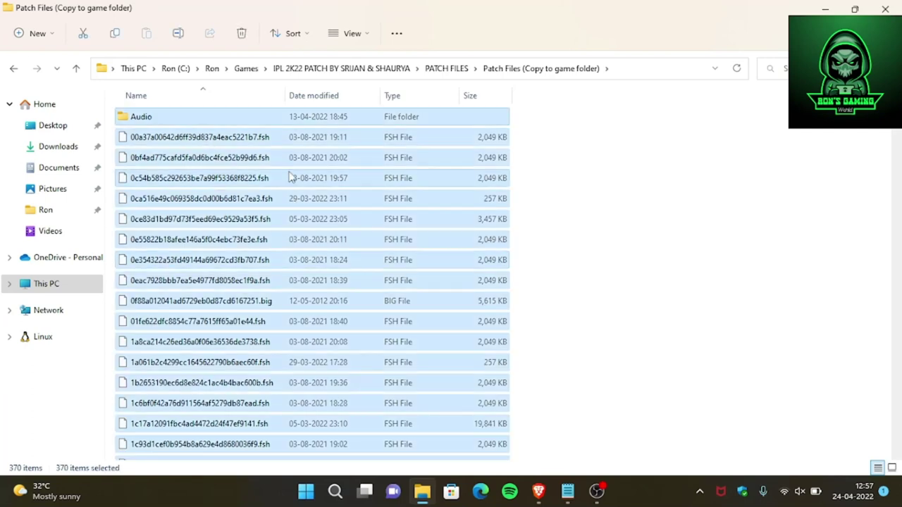
right_click(149, 282)
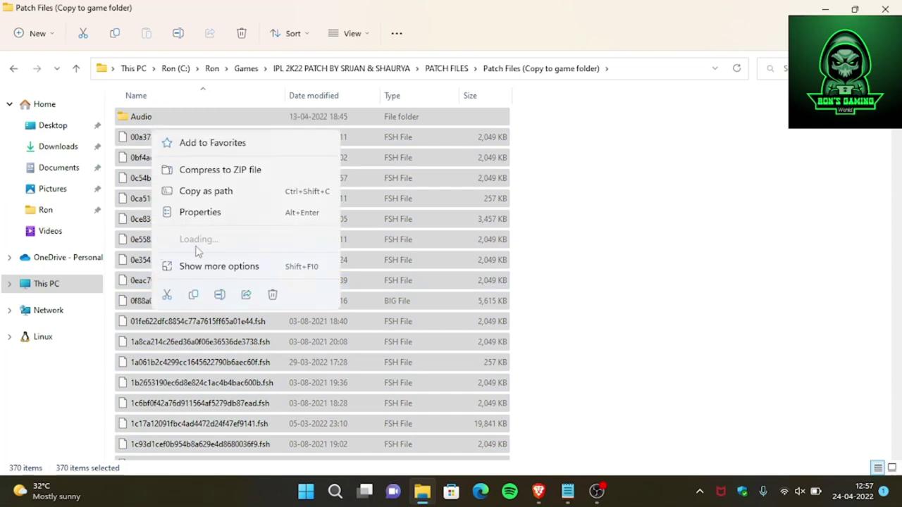
click(193, 296)
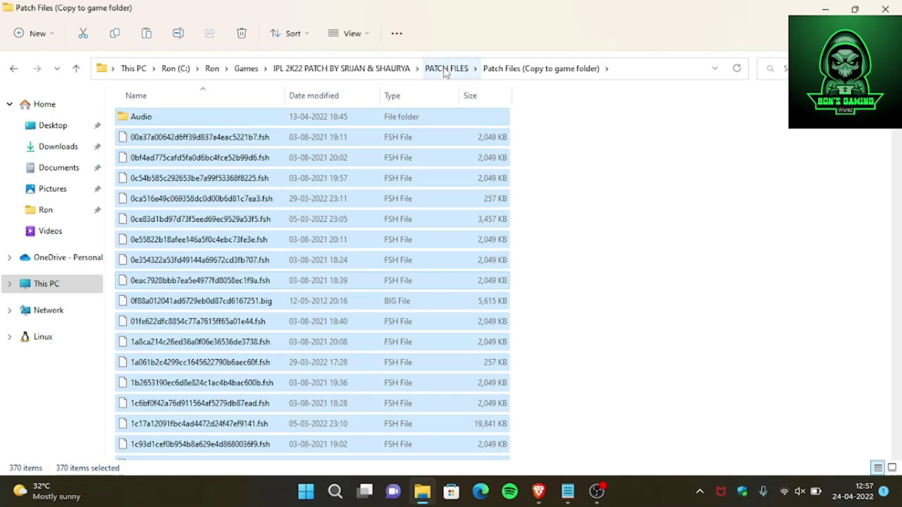
Paste the copied patch files into the CRICKET 2007 folder under Games, replacing the existing music.big.
click(246, 70)
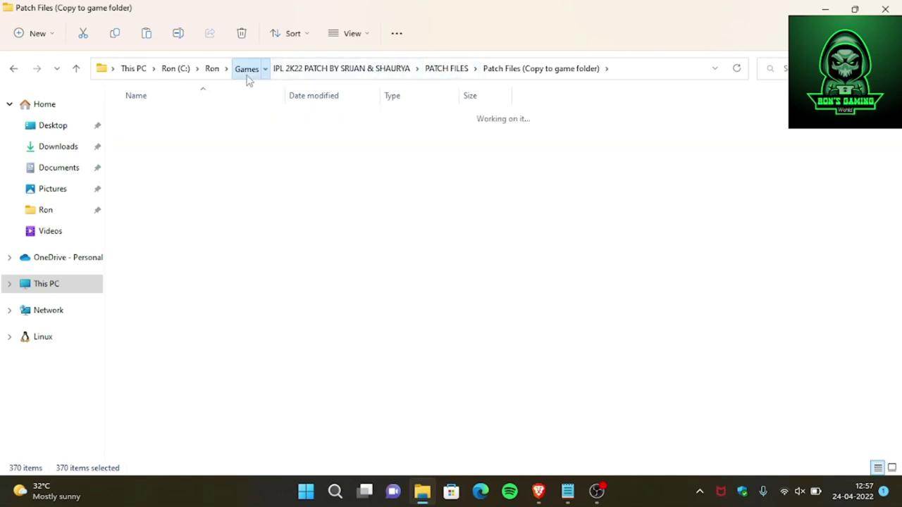
double_click(175, 123)
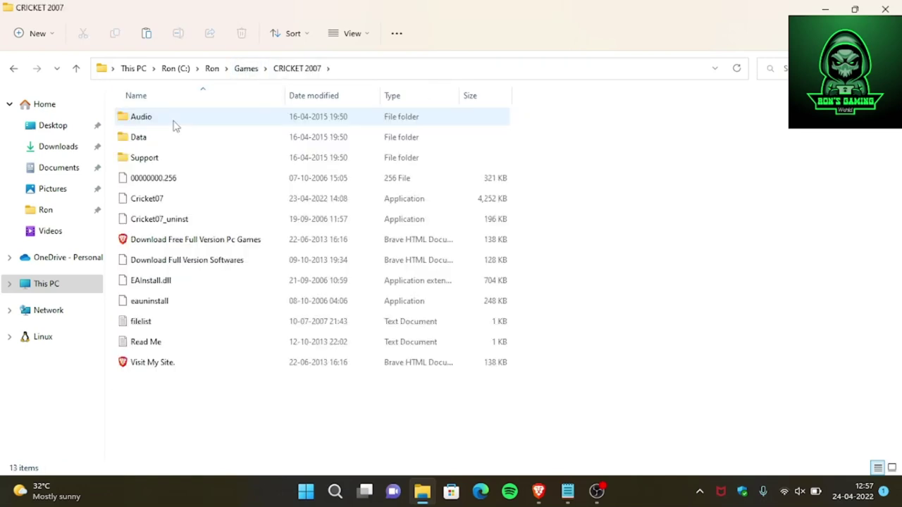
right_click(212, 396)
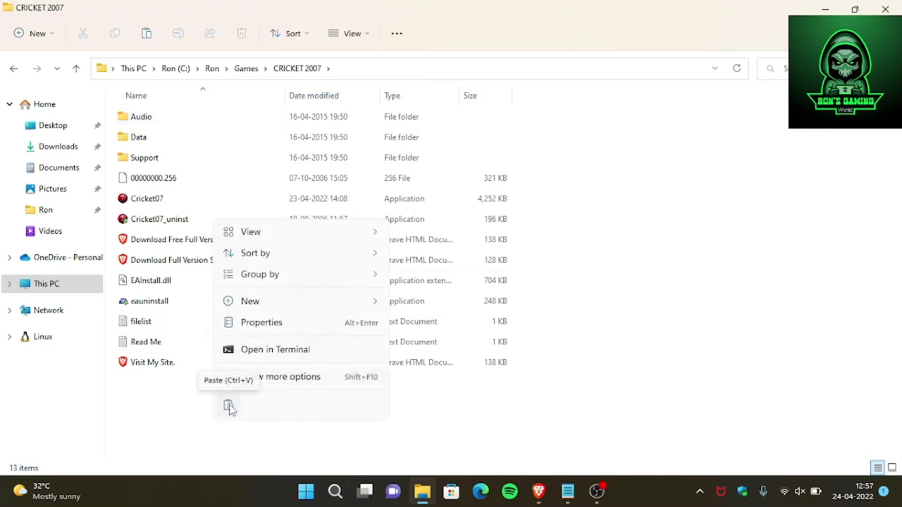
click(229, 407)
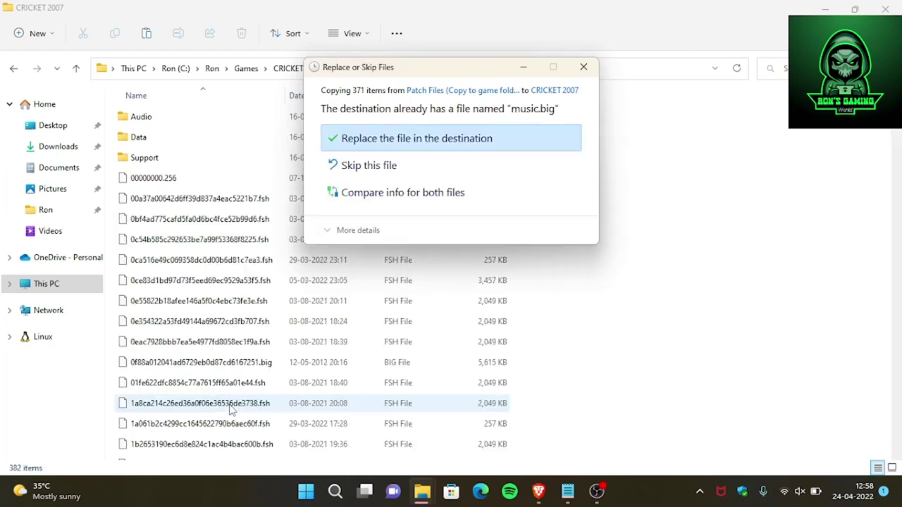
click(390, 141)
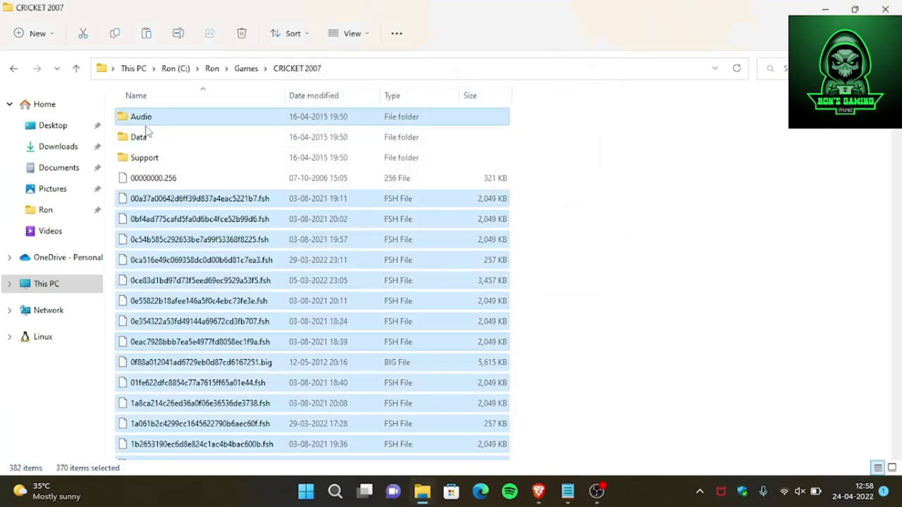
Copy the ipl22.ros folder from the IPL 2K22 patch's ROSTER folder.
click(247, 69)
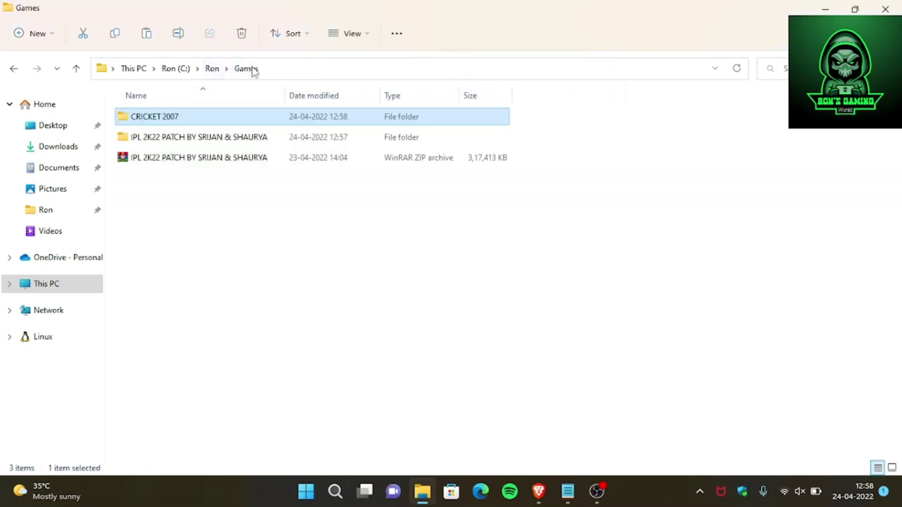
double_click(217, 139)
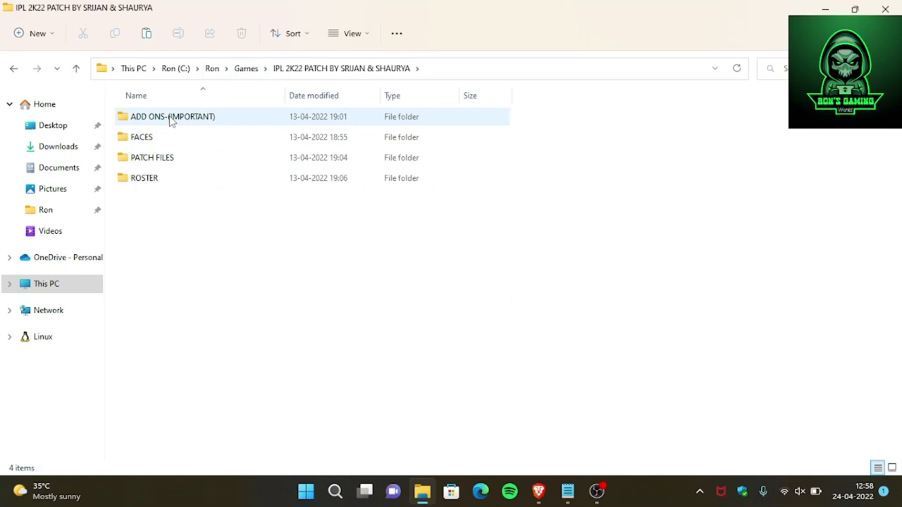
double_click(159, 182)
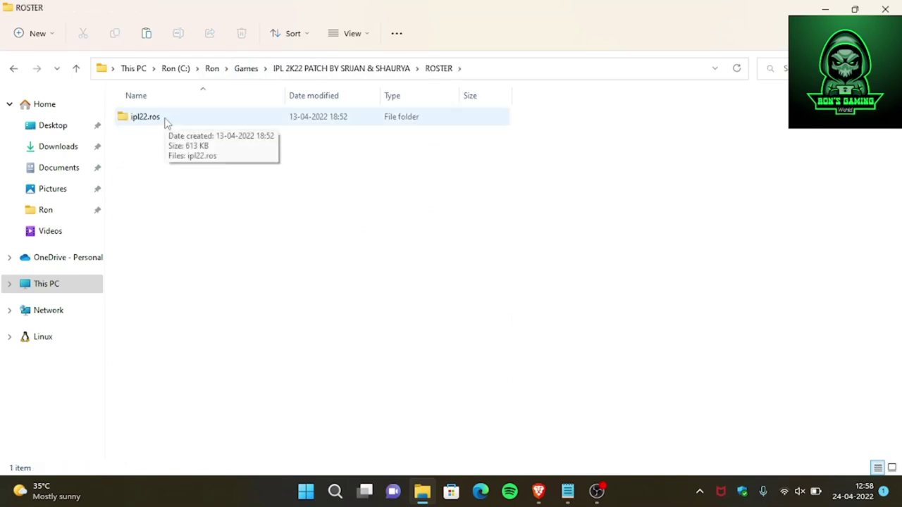
double_click(166, 122)
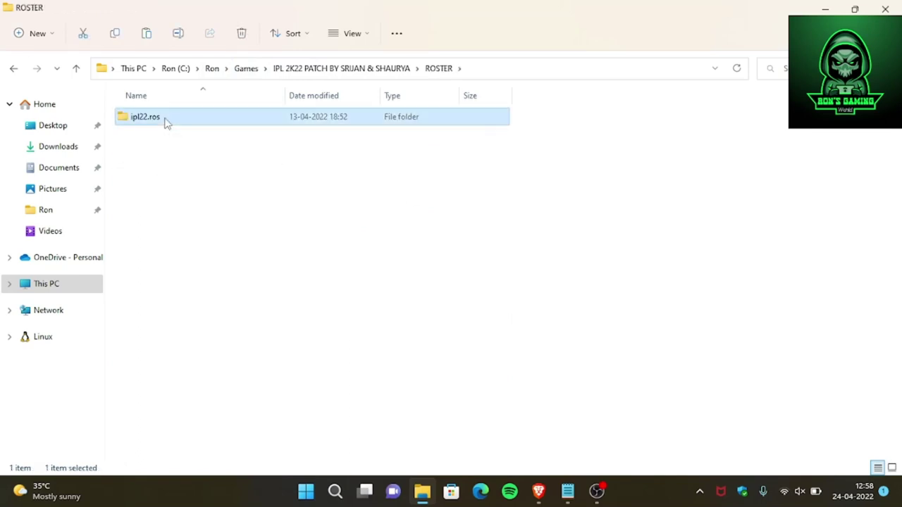
click(431, 70)
right_click(160, 121)
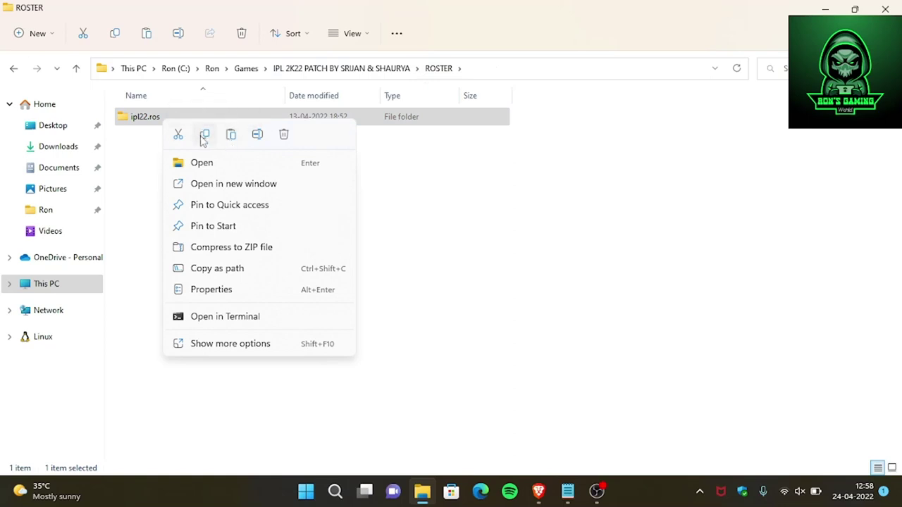
click(205, 135)
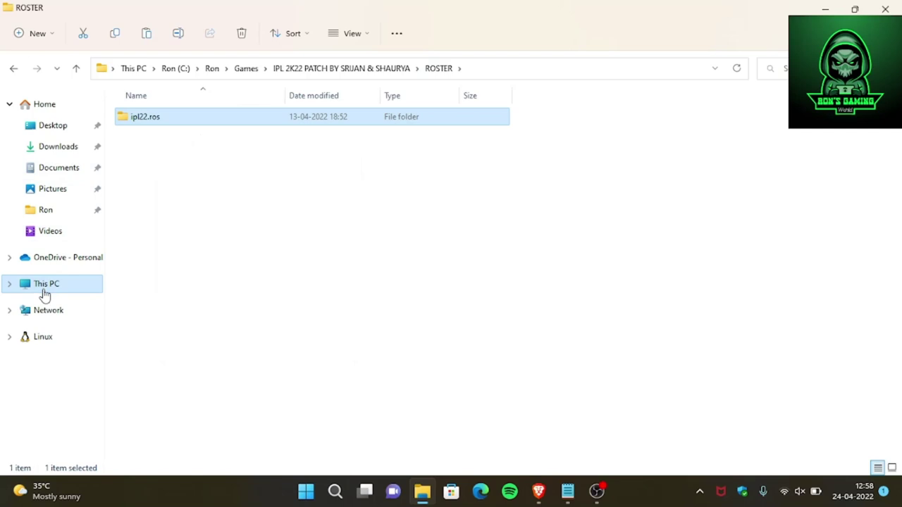
Paste the ipl22.ros folder into the EA SPORTS(TM) Cricket 07 folder in Documents.
click(44, 290)
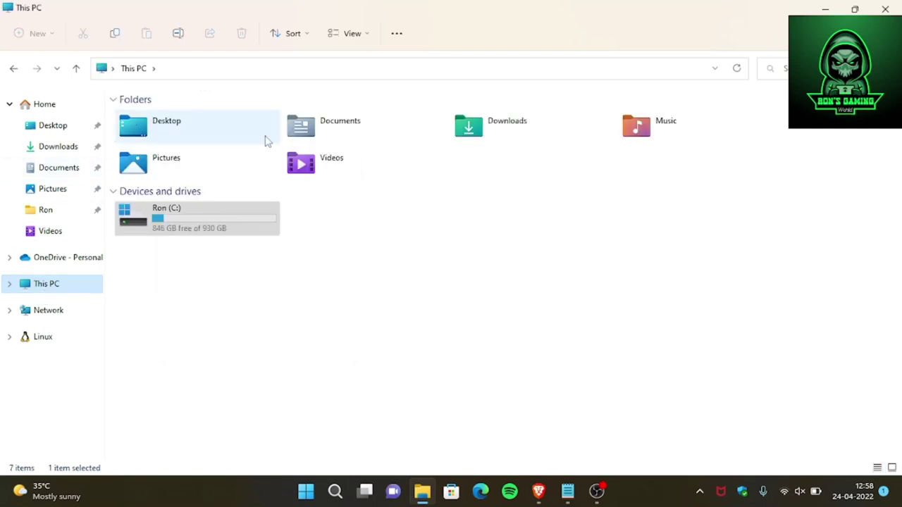
double_click(323, 131)
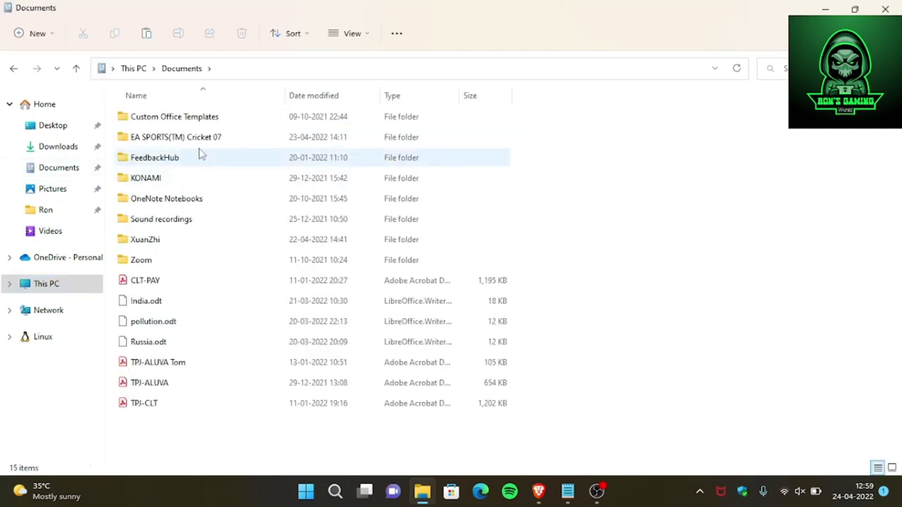
double_click(191, 139)
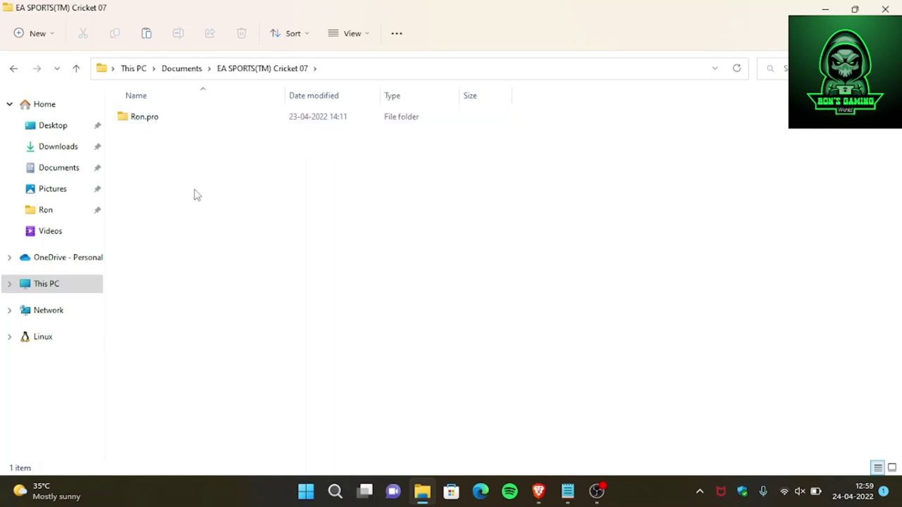
right_click(198, 196)
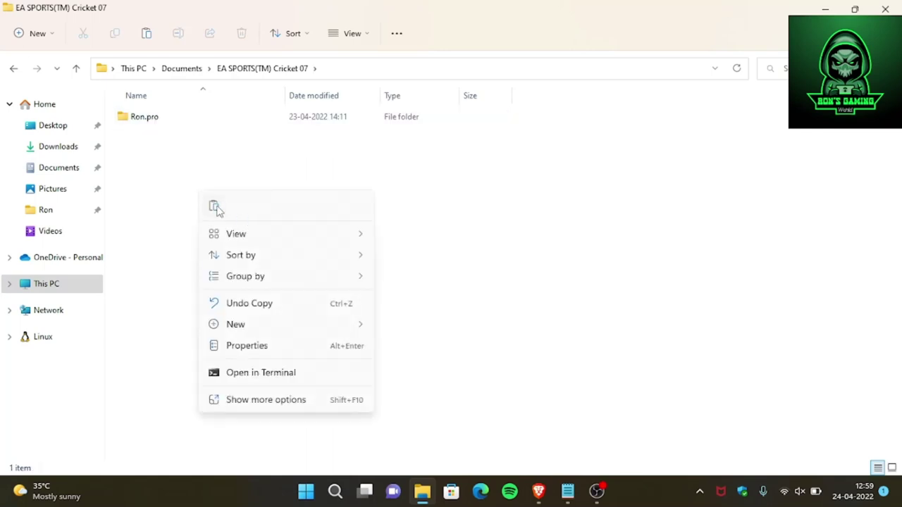
click(214, 207)
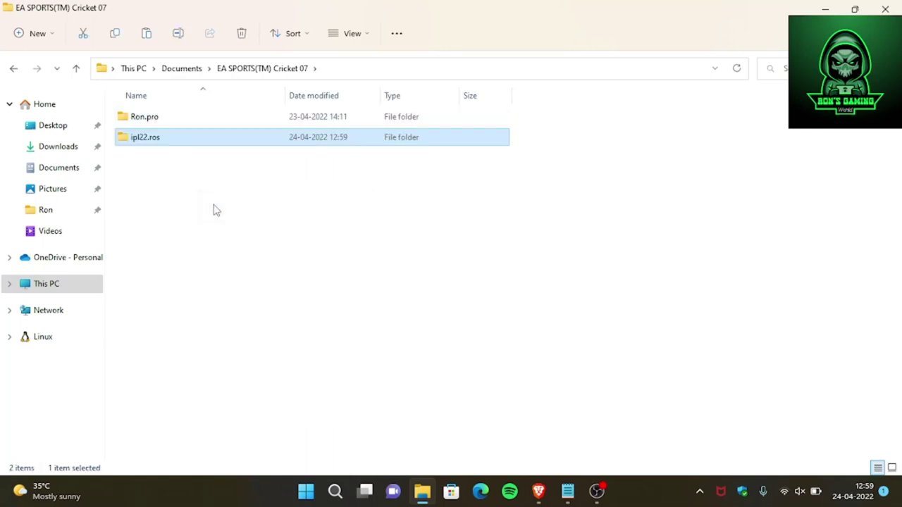
click(178, 205)
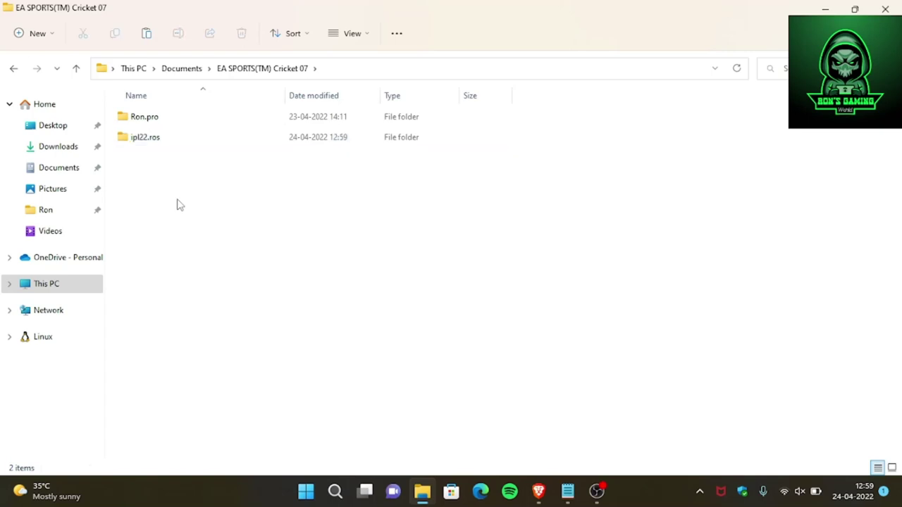
Examine the team folders in IPL OVERLAYS within the patch's ADD ONS-(IMPORTANT) folder.
click(47, 213)
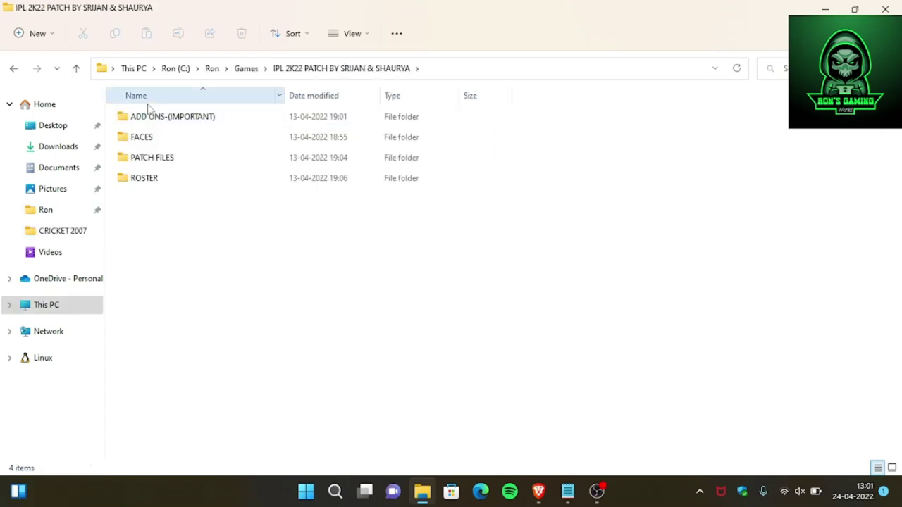
double_click(158, 120)
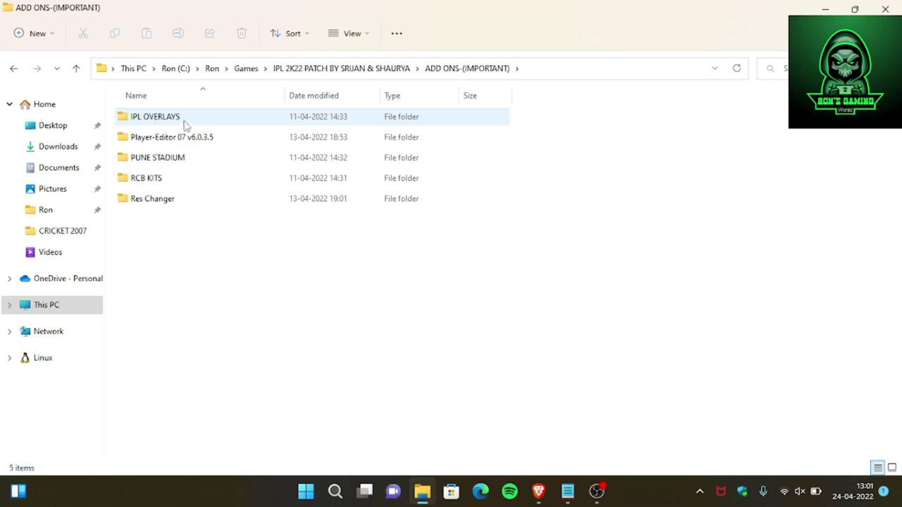
double_click(187, 124)
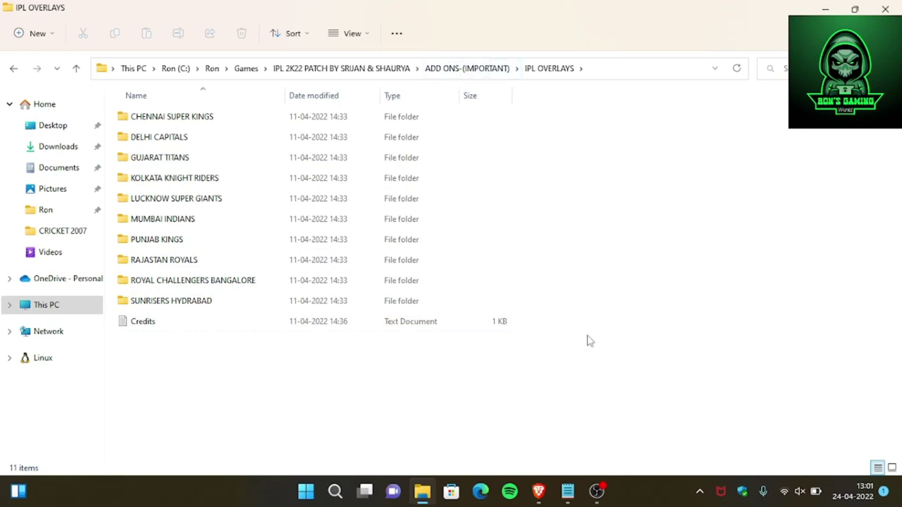
drag(458, 381, 191, 118)
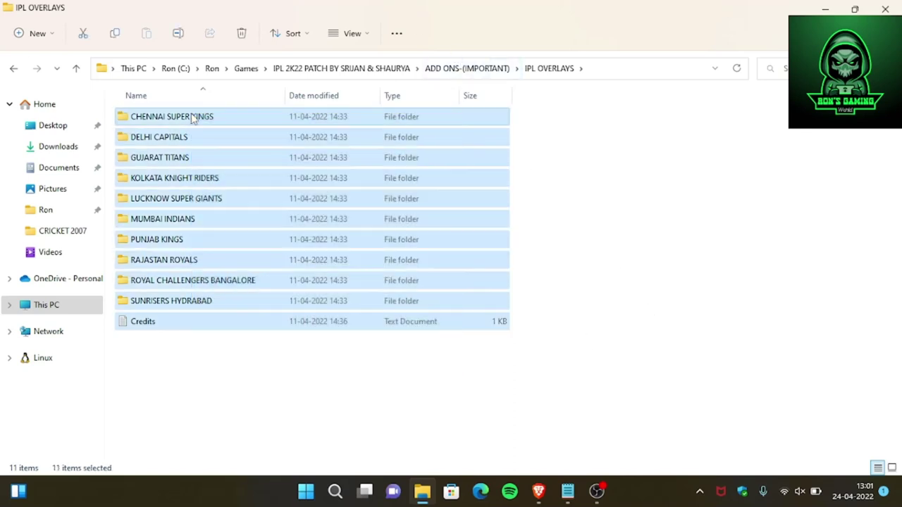
click(469, 68)
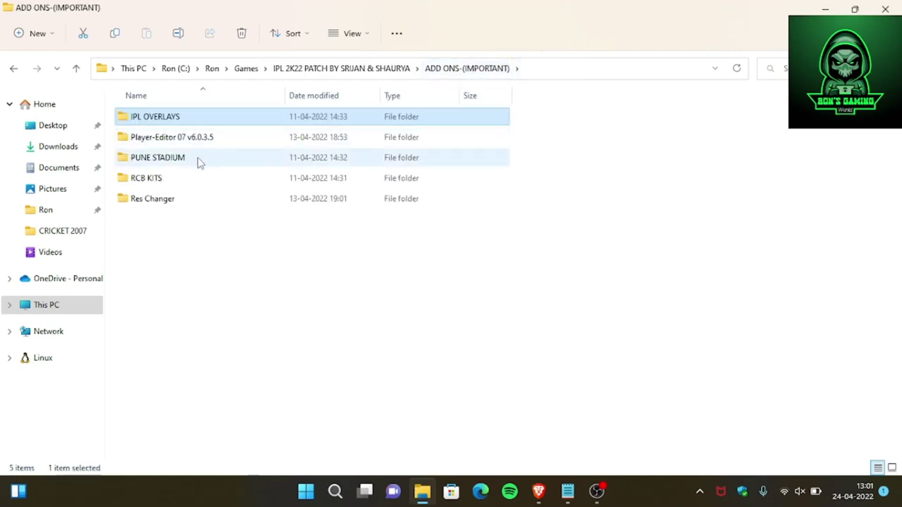
Copy the BIG file from the night pune folder under PUNE STADIUM > with crowd.
double_click(196, 162)
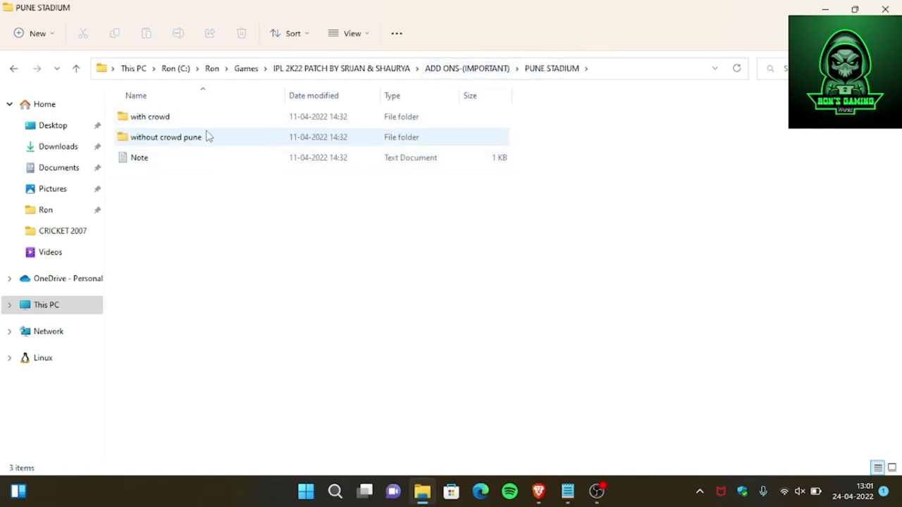
double_click(172, 119)
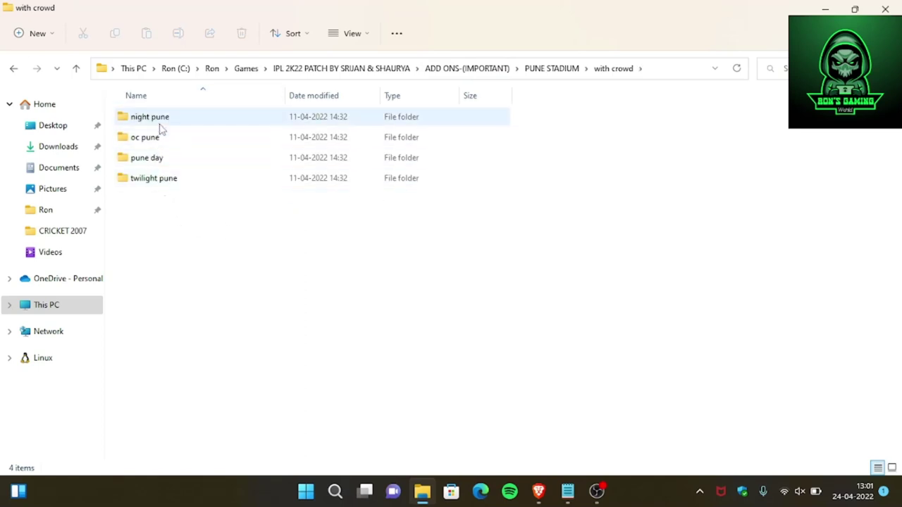
double_click(160, 124)
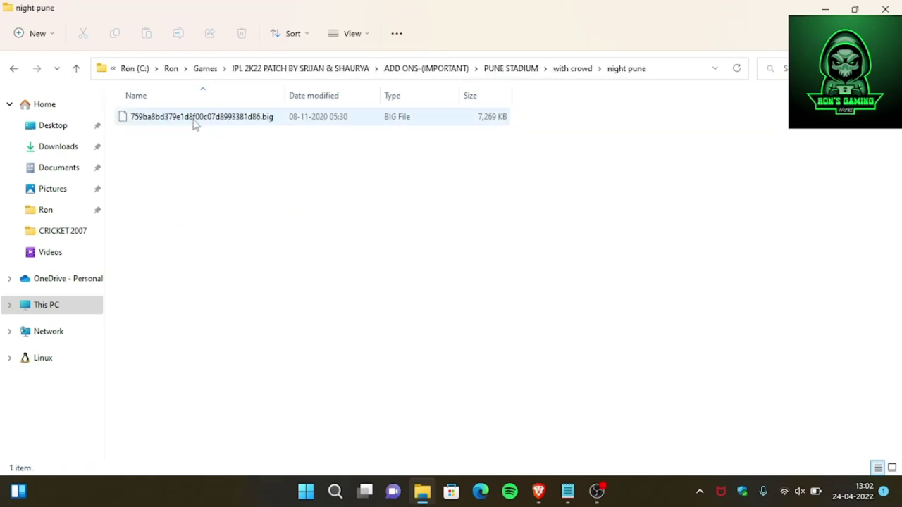
click(196, 122)
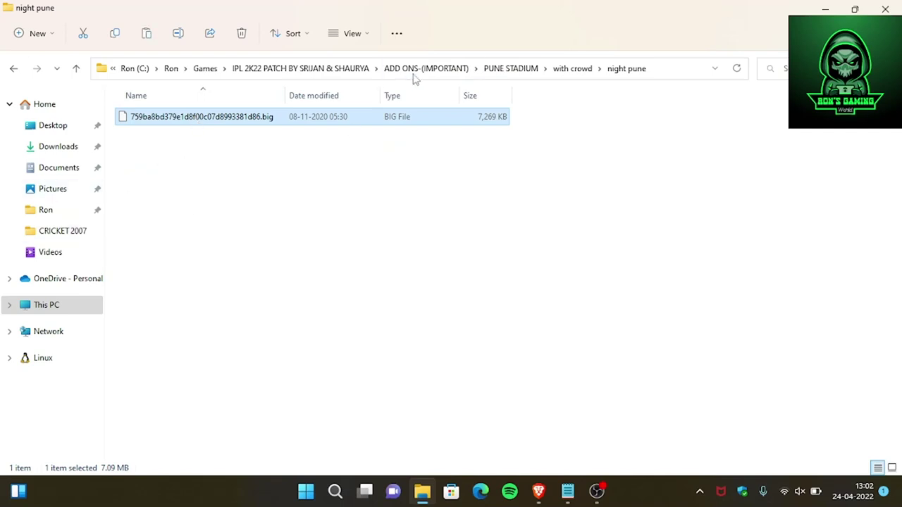
Paste the copied night pune BIG file into the CRICKET 2007 game folder, replacing the existing file of the same name.
click(207, 70)
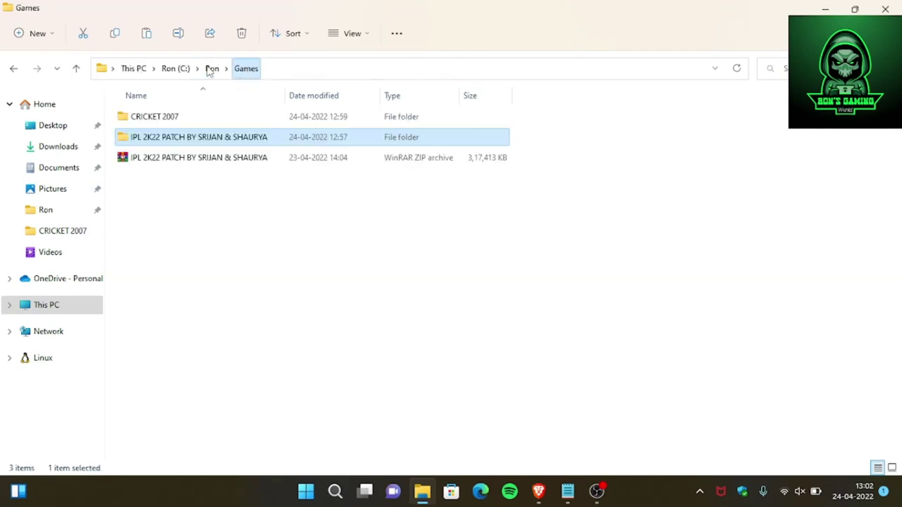
double_click(179, 118)
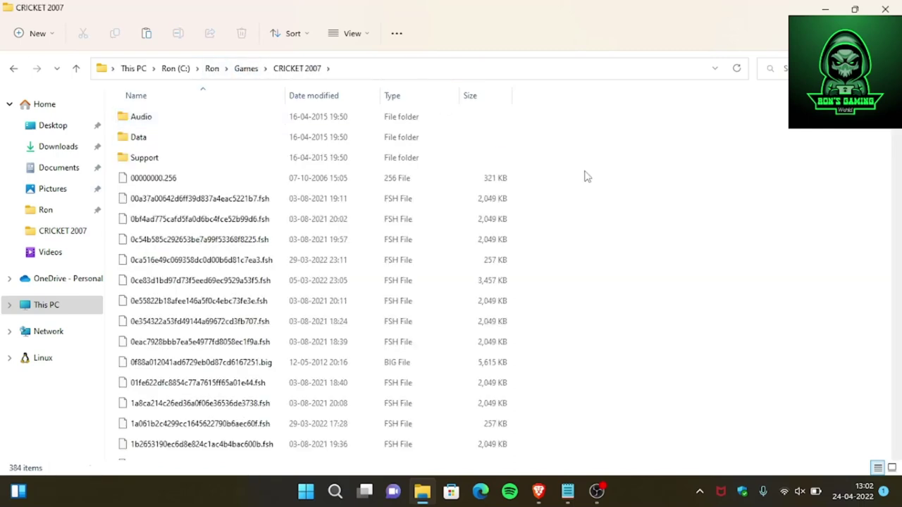
right_click(584, 176)
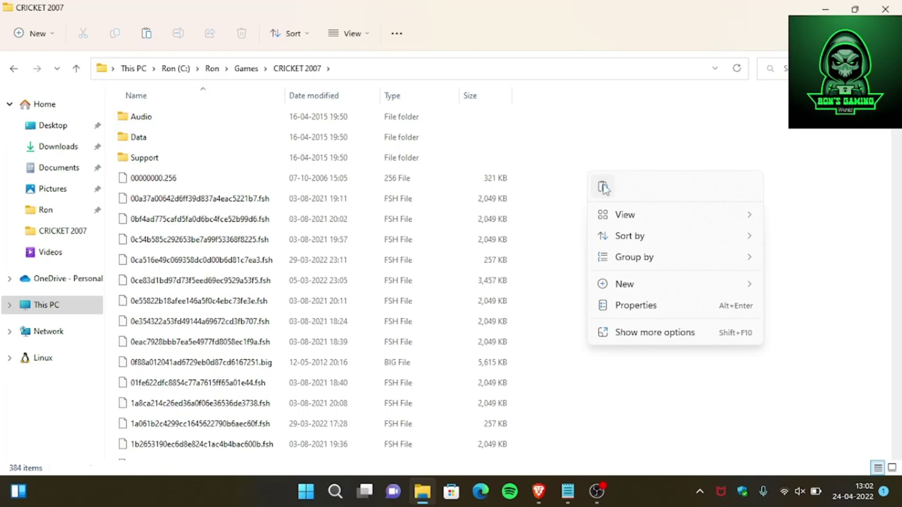
click(603, 186)
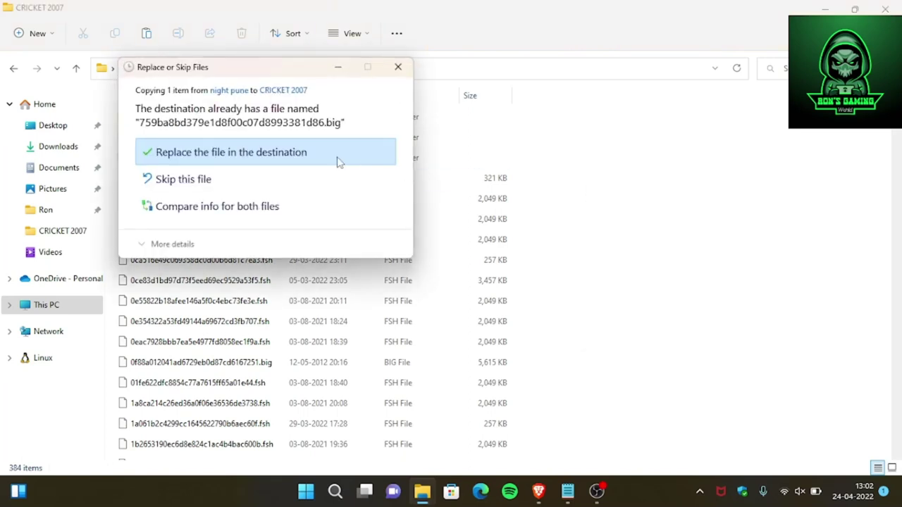
click(338, 163)
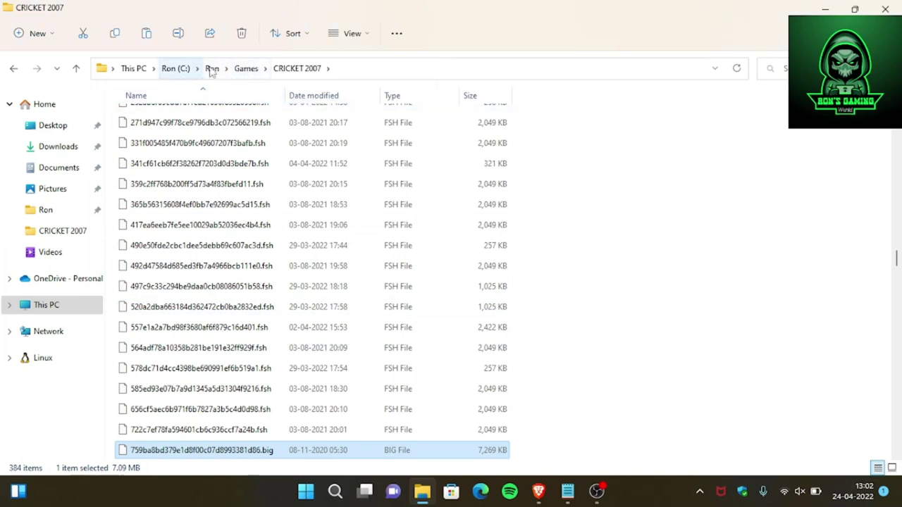
Open the RCB GREEN KIT folder in RCB KITS within the IPL 2K22 patch's ADD ONS-(IMPORTANT) folder.
click(246, 68)
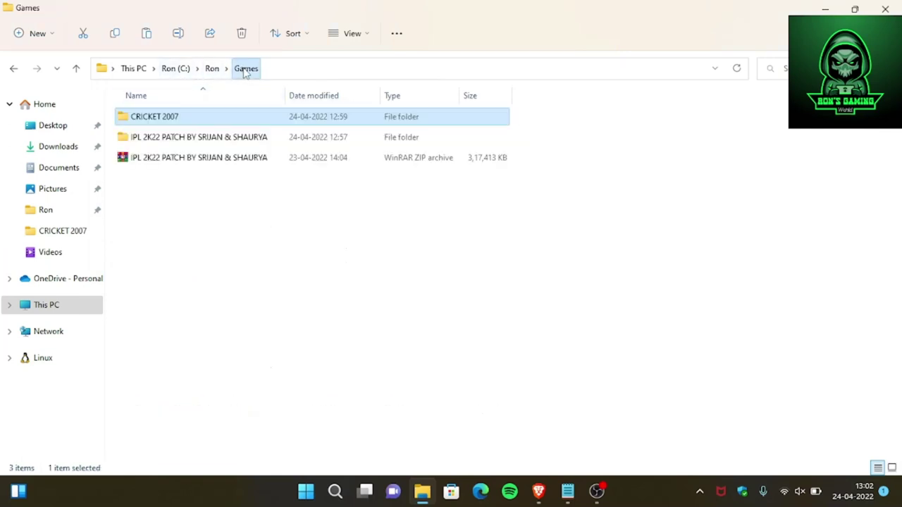
double_click(185, 124)
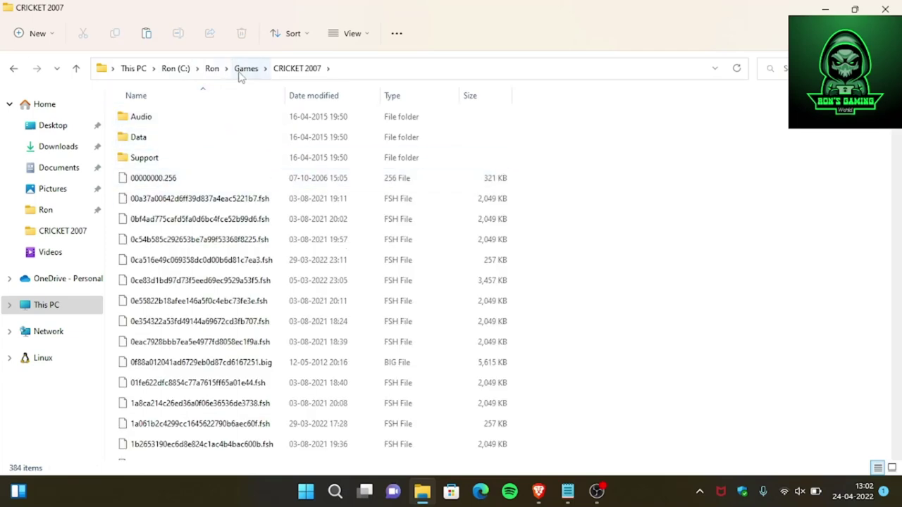
click(244, 70)
double_click(170, 139)
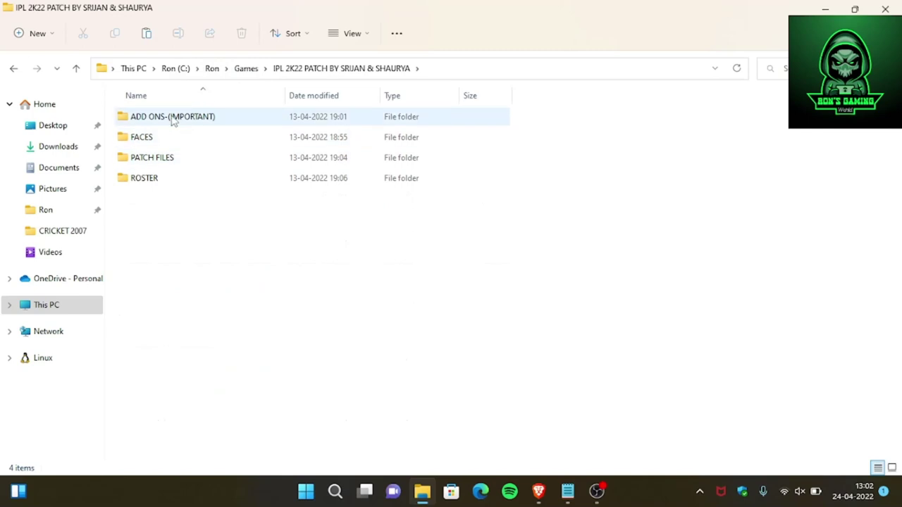
double_click(175, 120)
click(174, 180)
double_click(174, 180)
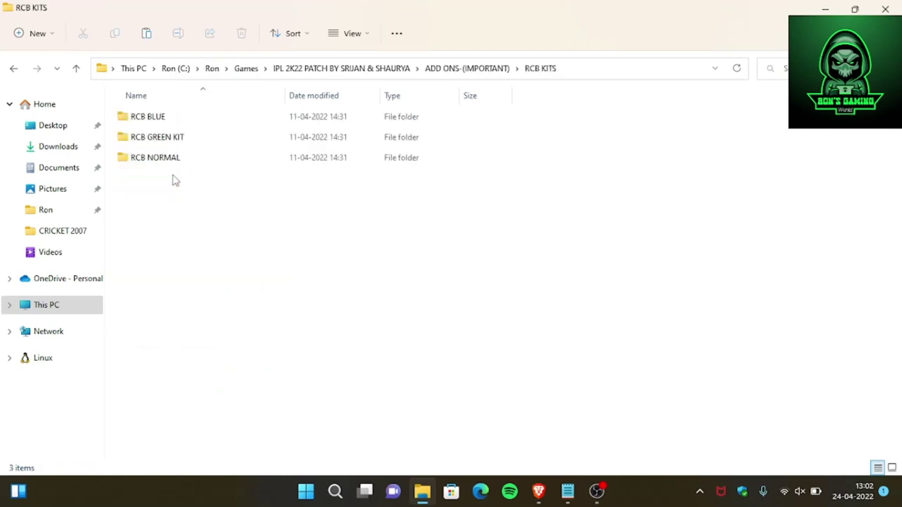
click(175, 138)
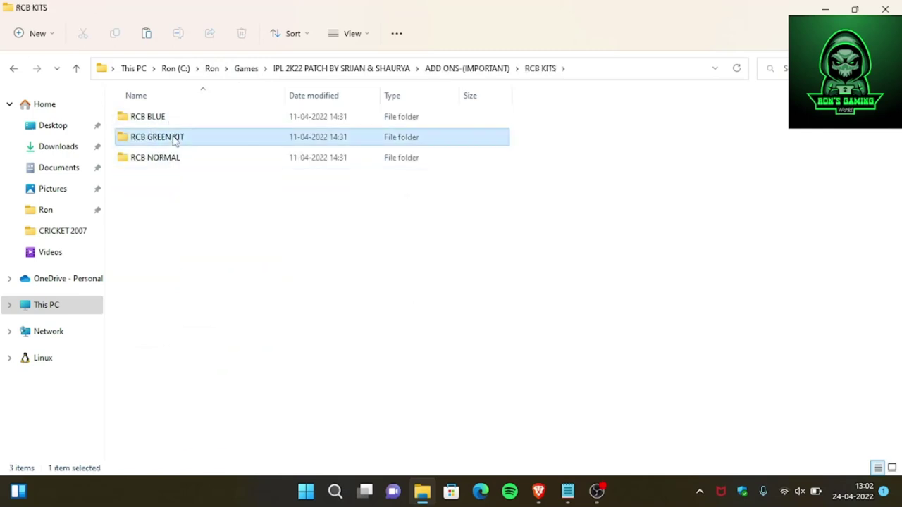
double_click(175, 138)
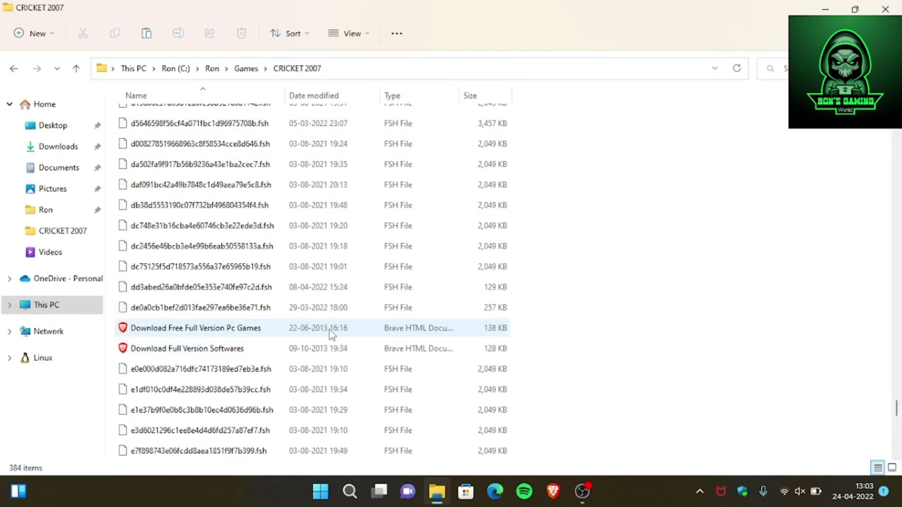
Launch the Cricket07 application from the CRICKET 2007 folder and continue past the profile loading to the main menu.
scroll(332, 335, up, 10)
scroll(331, 336, down, 1)
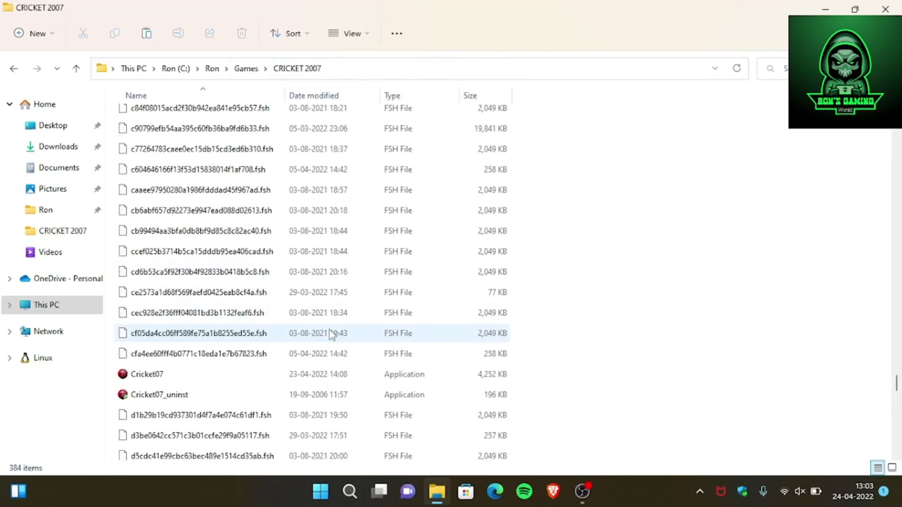
click(224, 378)
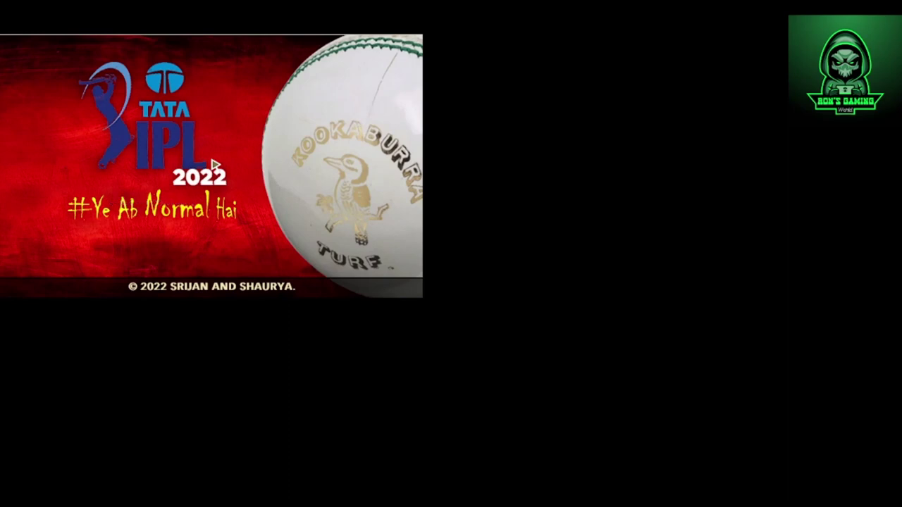
click(176, 197)
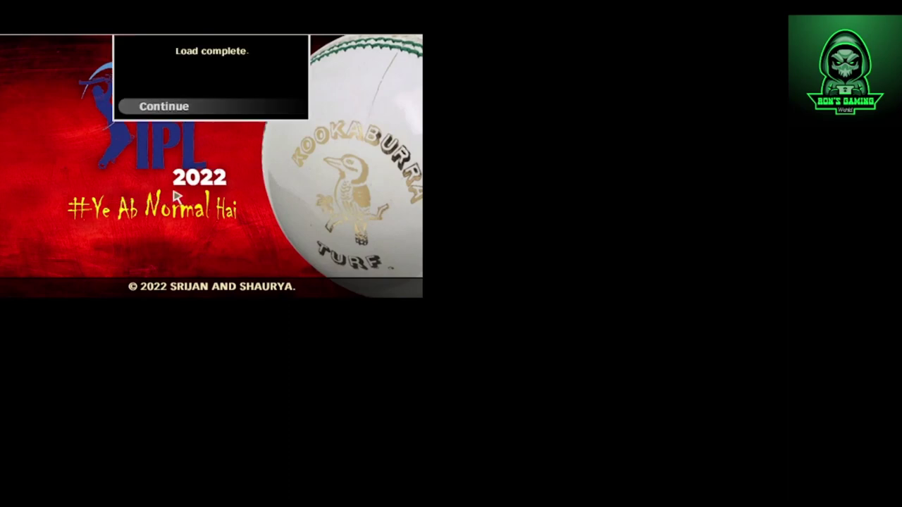
click(182, 107)
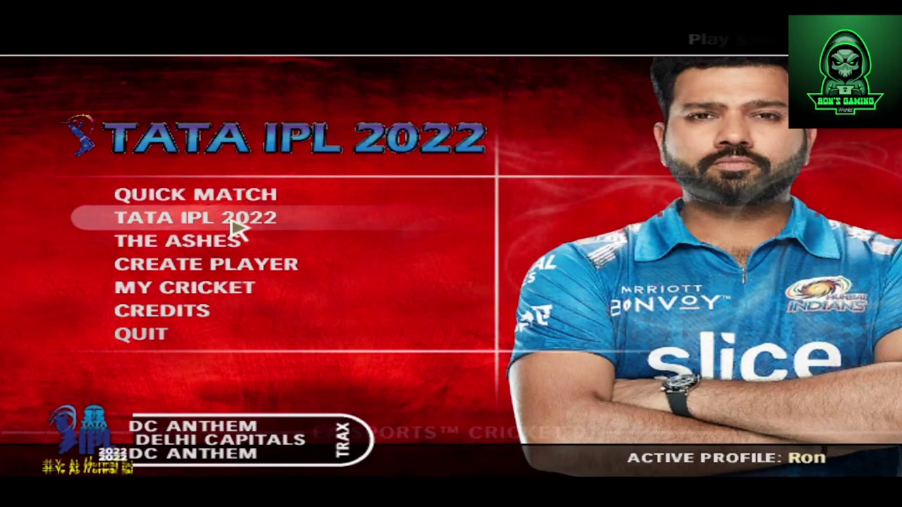
Open the TATA IPL 2022 tournament's settings through the TATA IPL 2022 game modes, bypassing Australian Cricket and the county competitions.
click(238, 220)
click(232, 220)
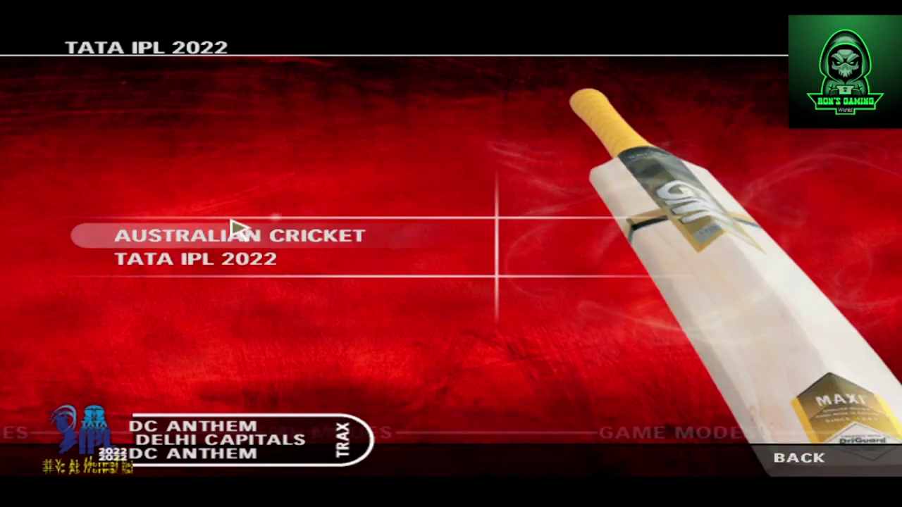
click(238, 267)
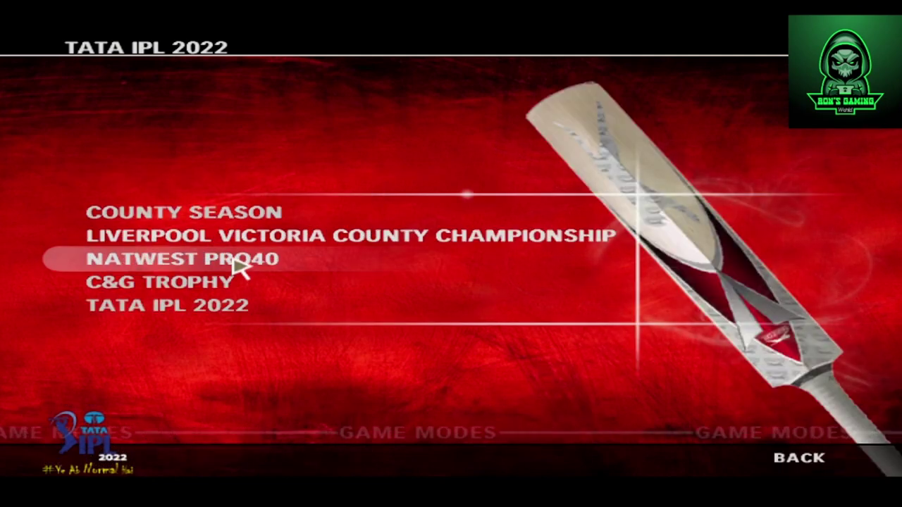
click(189, 308)
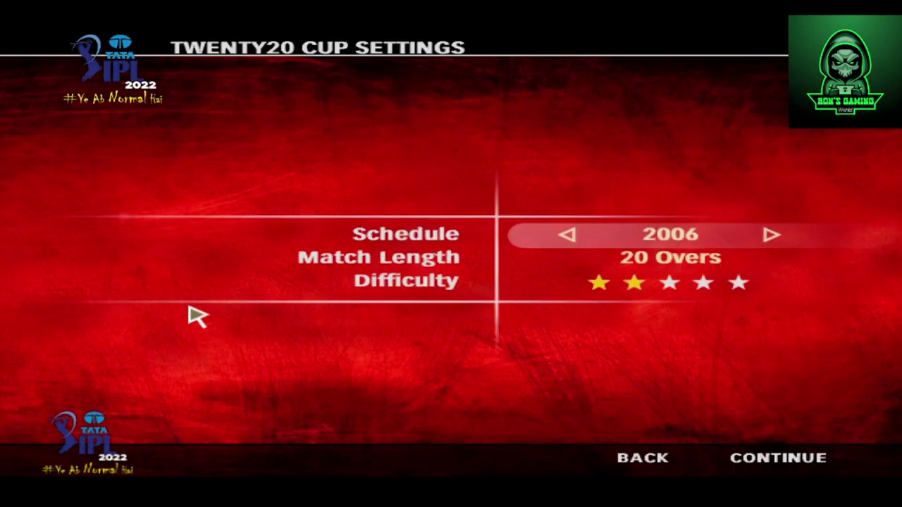
Cycle the cup schedule through Random back to 2006 and continue to the team selection.
click(771, 238)
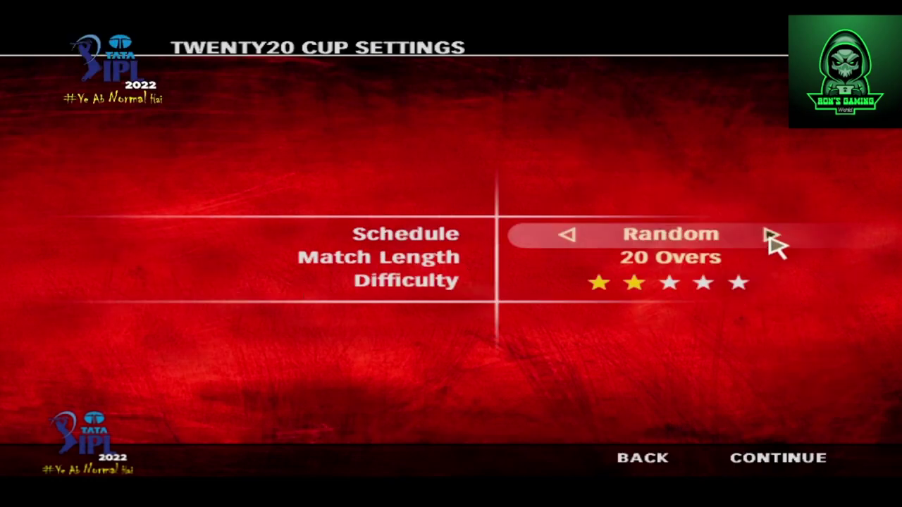
click(772, 238)
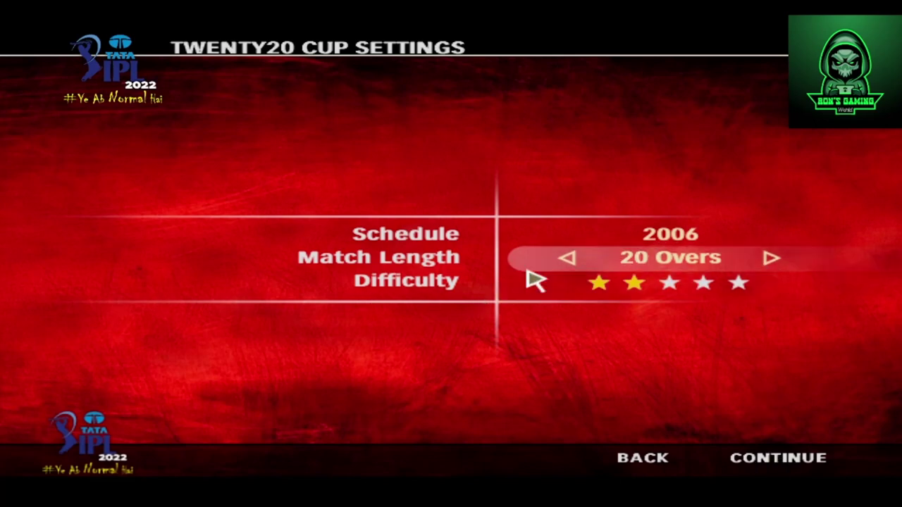
click(795, 457)
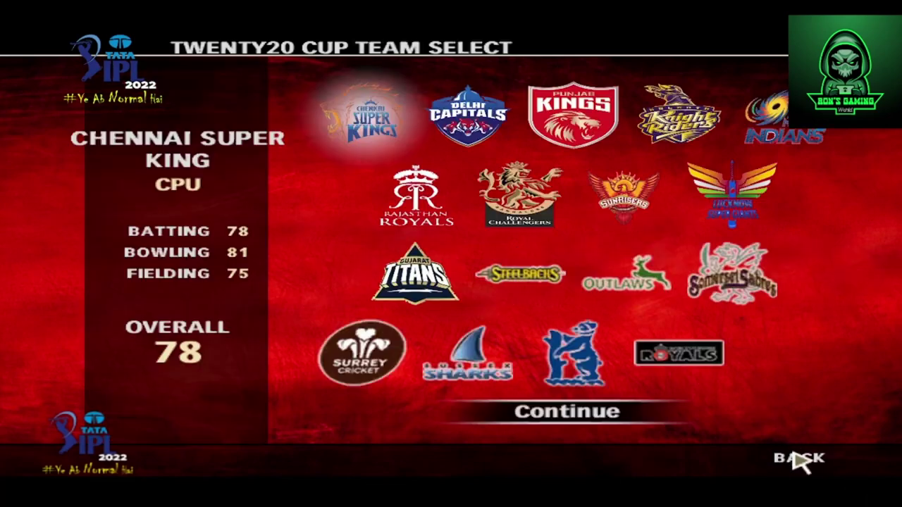